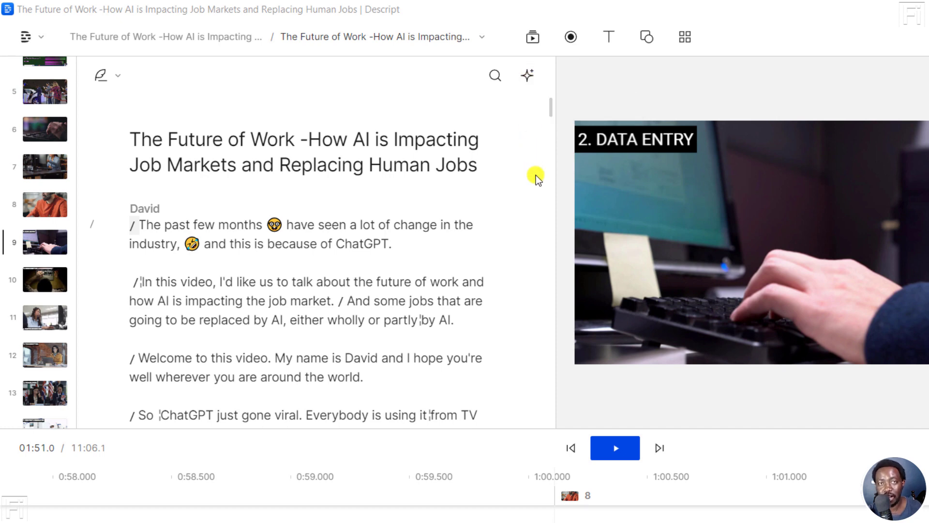
Step: Insert a marker above the first transcript line and name it 'Introduction'
left_click(139, 225)
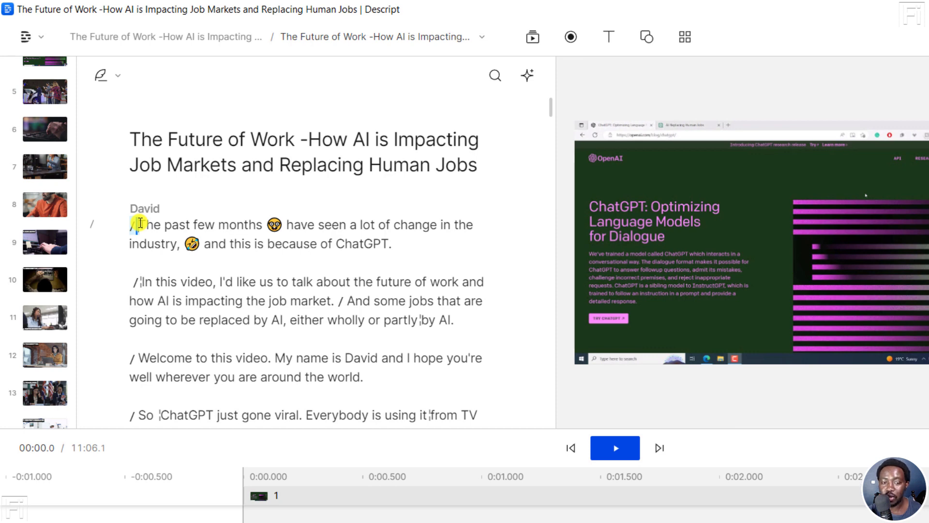
key("m")
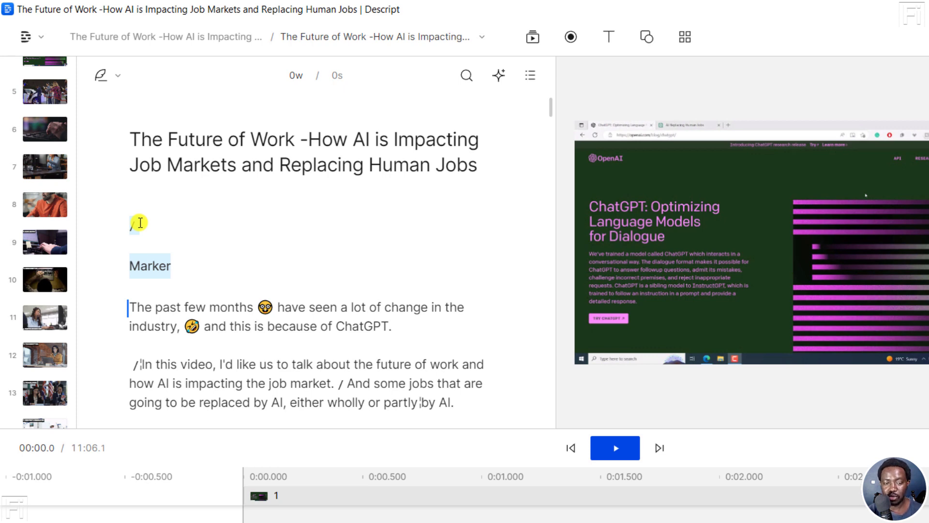
type("I")
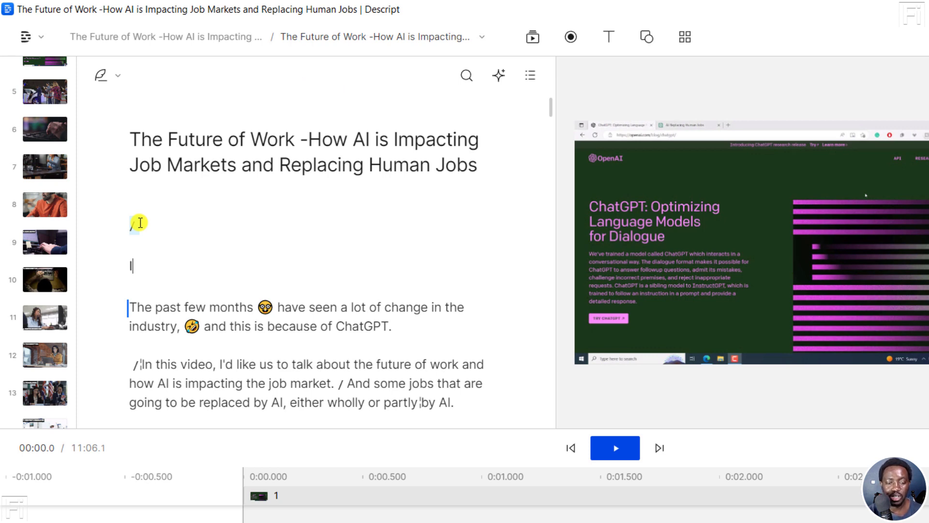
type("nst")
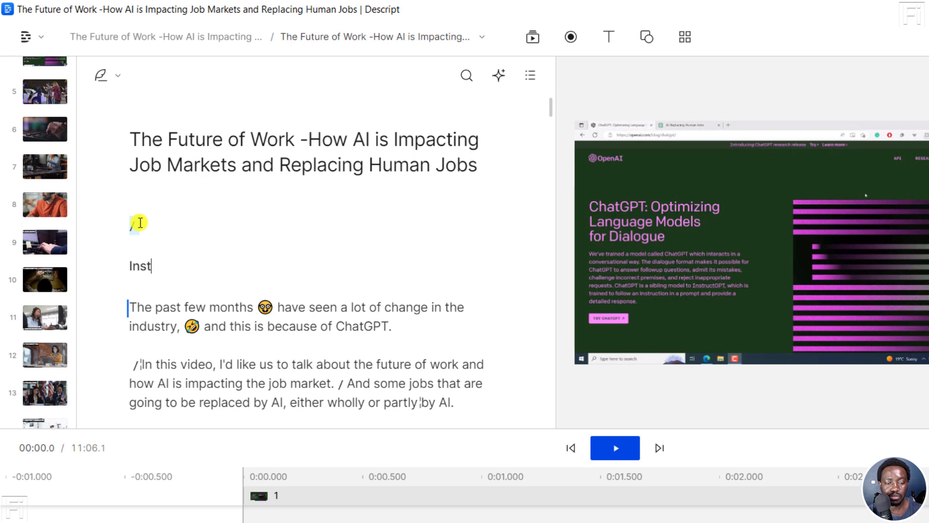
key("BackSpace")
key("BackSpace")
type("troduction")
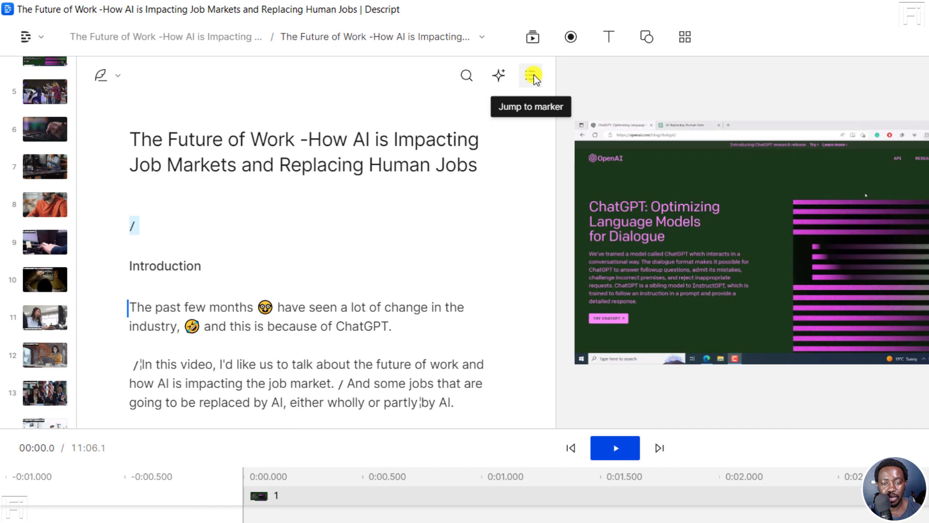
Step: Use the marker list to visit Introduction, then the title marker, then Introduction again
left_click(533, 75)
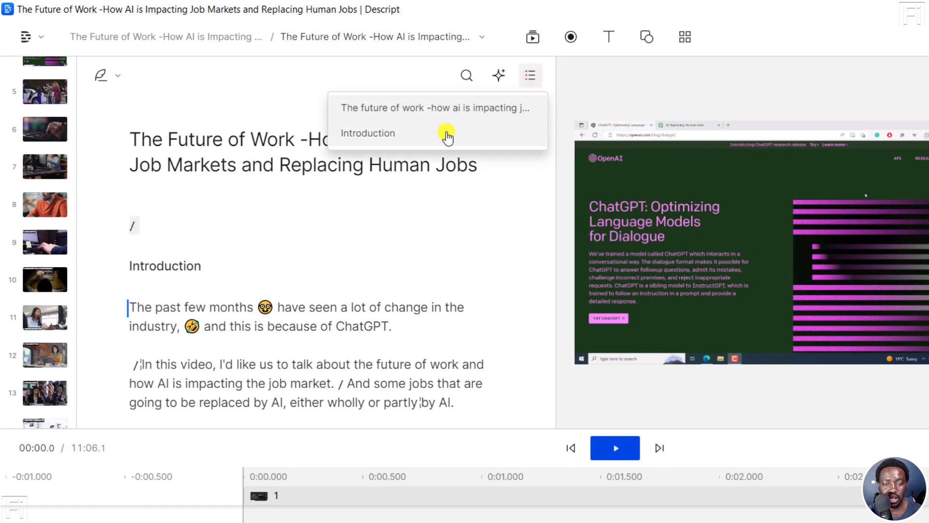
left_click(400, 137)
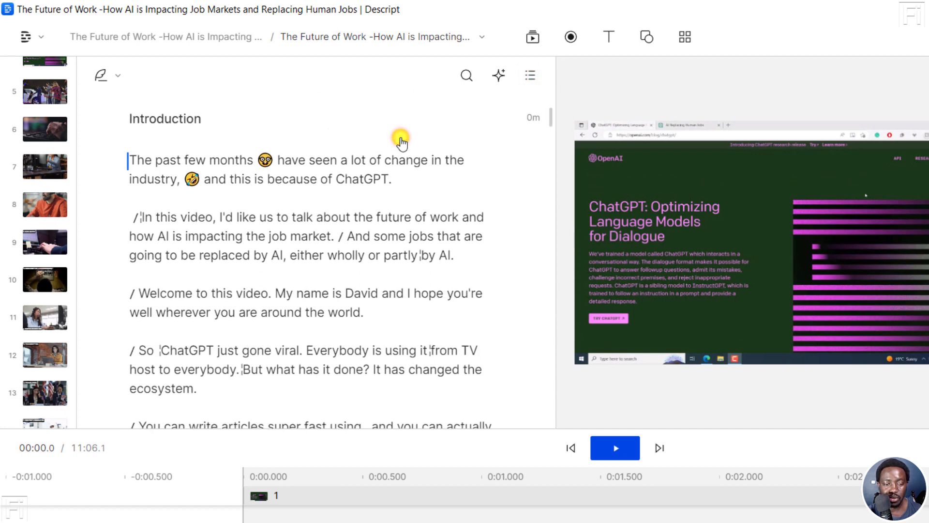
left_click(530, 76)
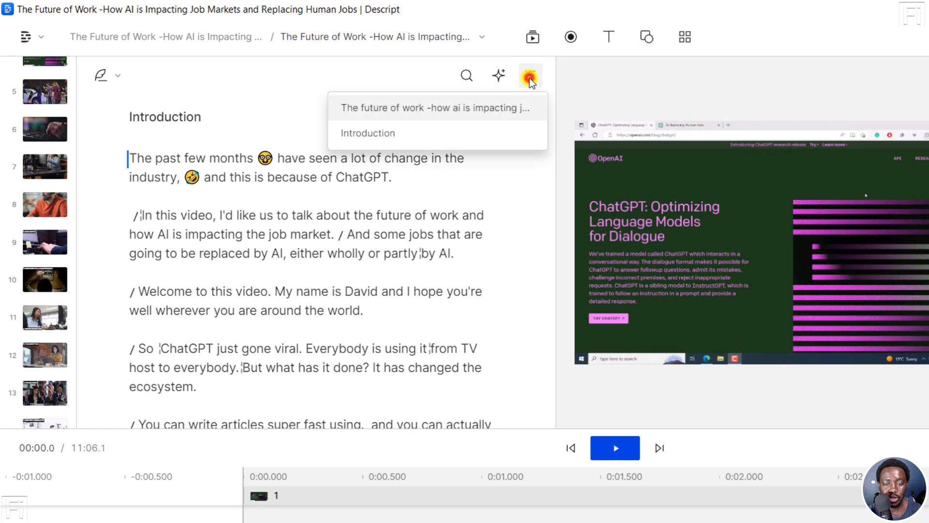
left_click(458, 110)
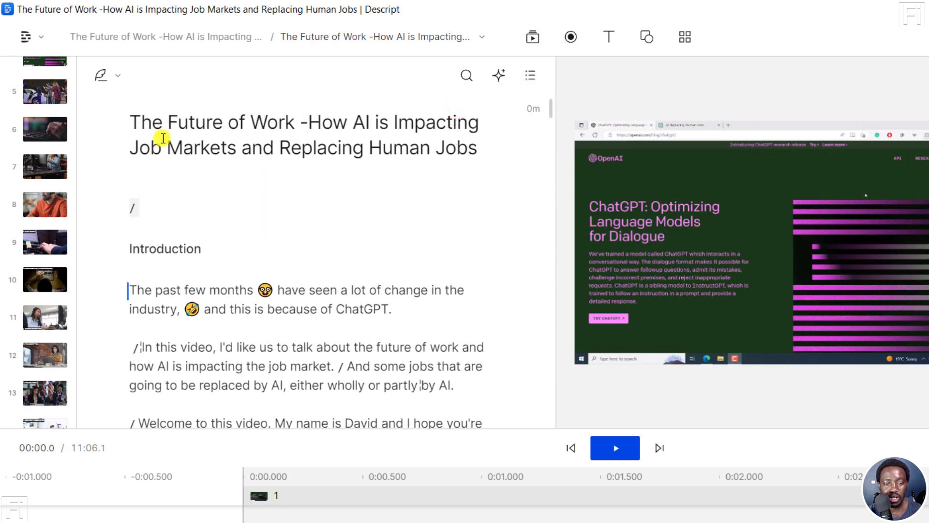
left_click(529, 76)
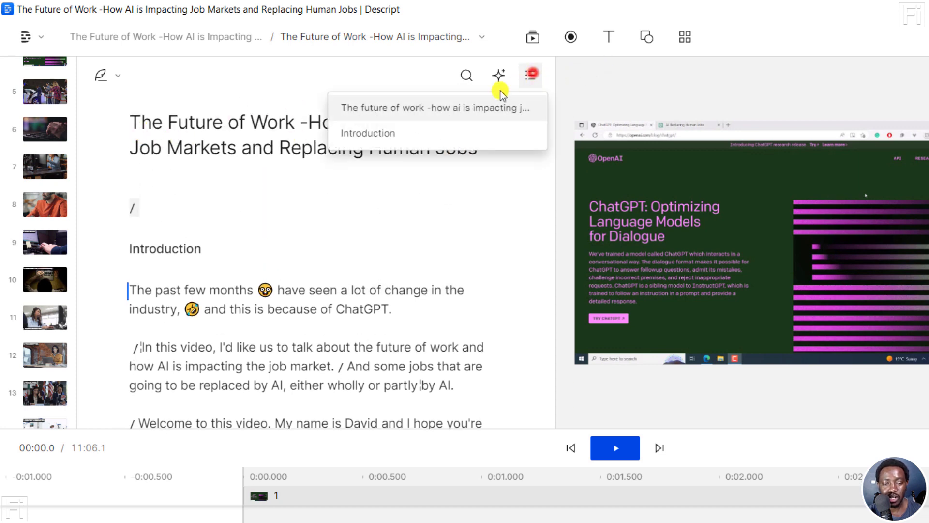
left_click(388, 134)
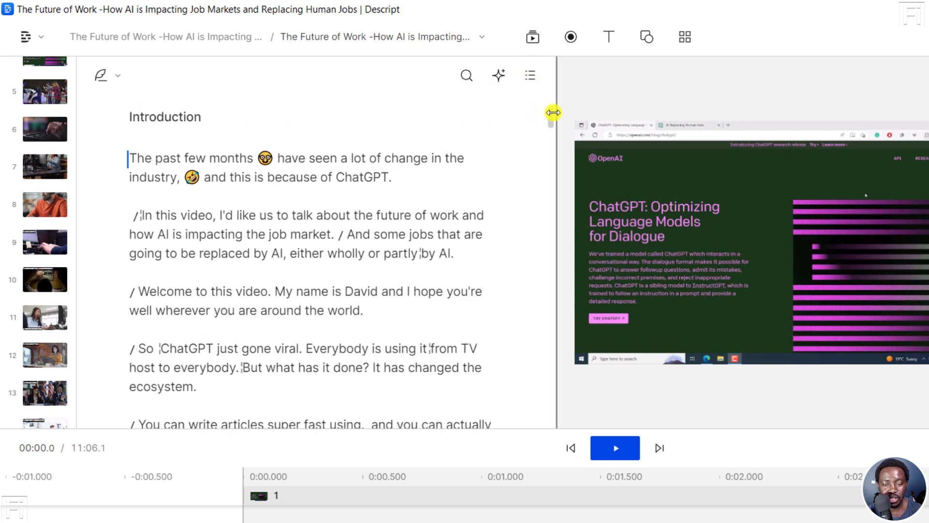
Step: Insert a 'Telemarketing' marker above the paragraph 'So number one is telemarketing'
scroll(549, 117, "down", 2)
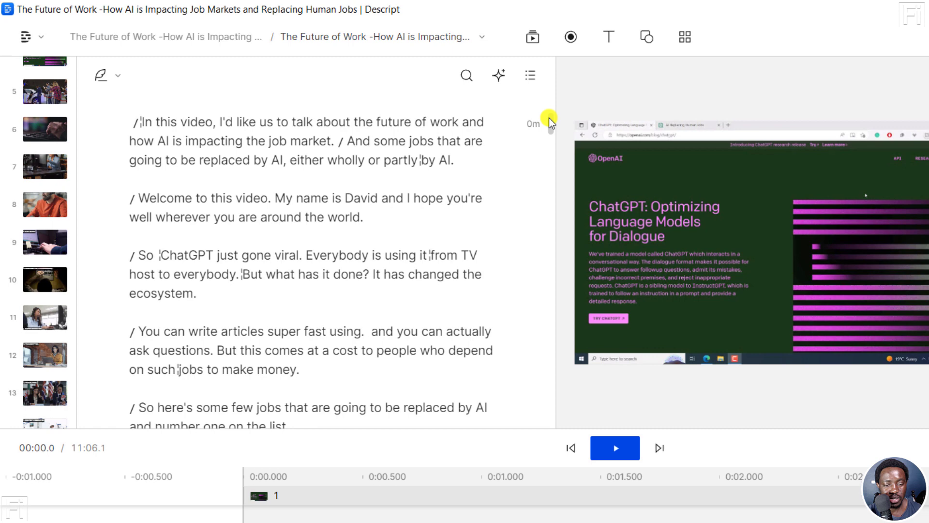
mouse_move(548, 117)
left_mouse_down()
mouse_move(551, 142)
mouse_move(551, 129)
left_mouse_up()
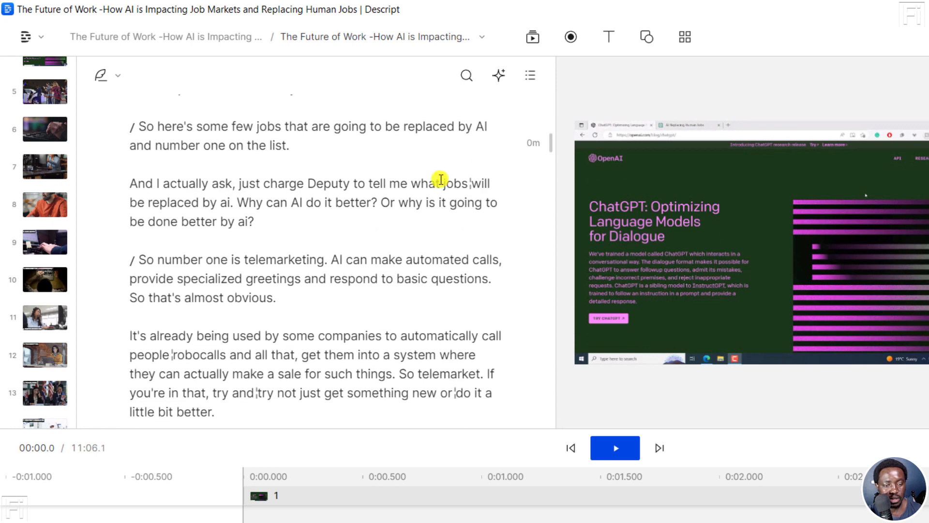
left_click(277, 220)
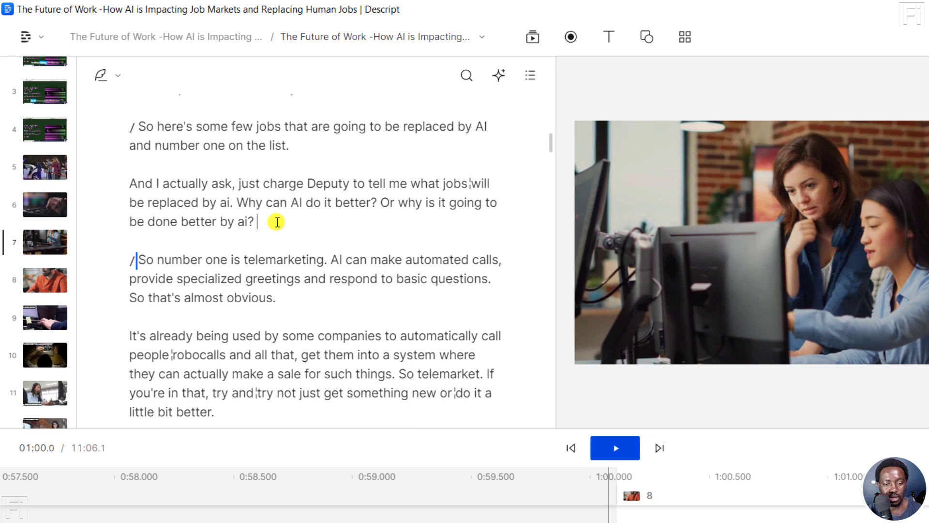
left_click(267, 221)
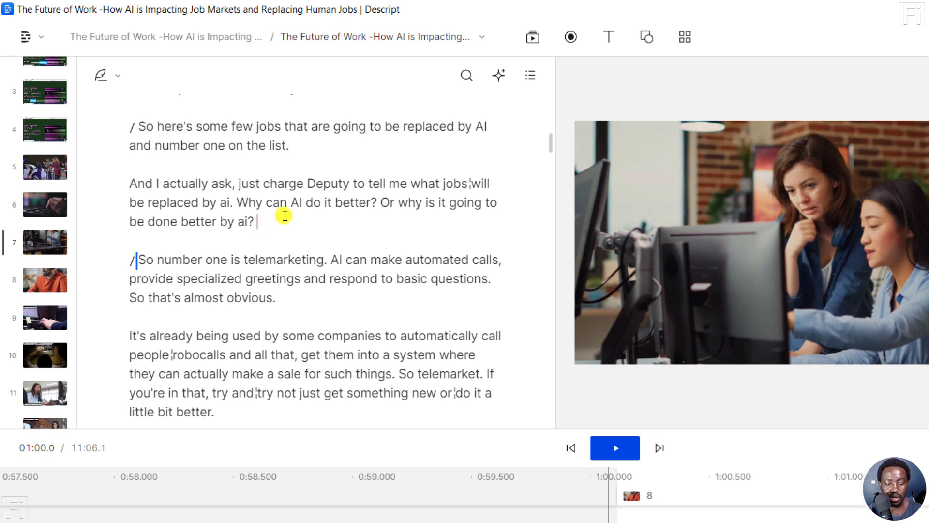
key("m")
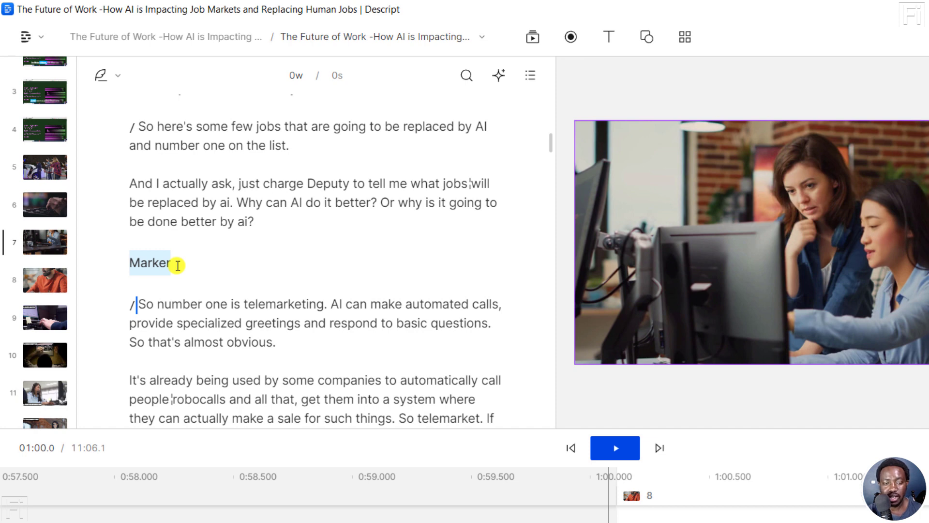
type("Te")
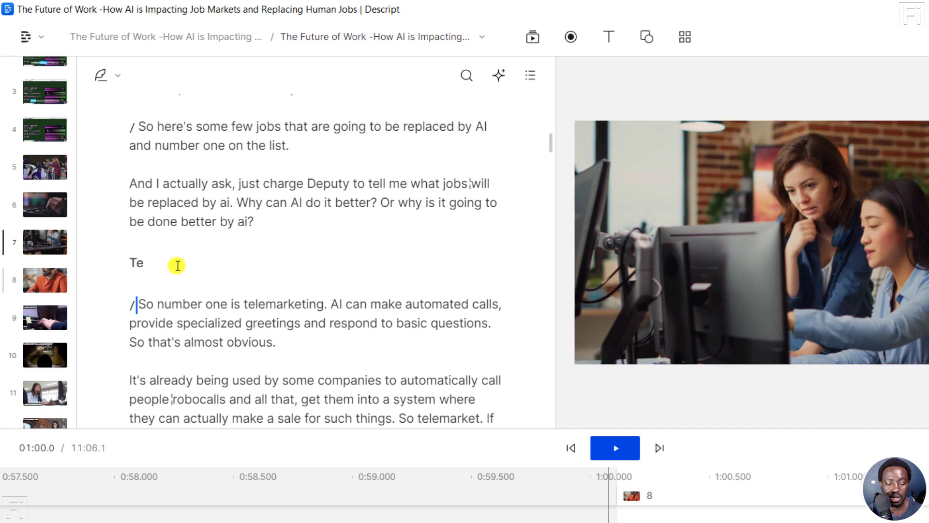
type("le")
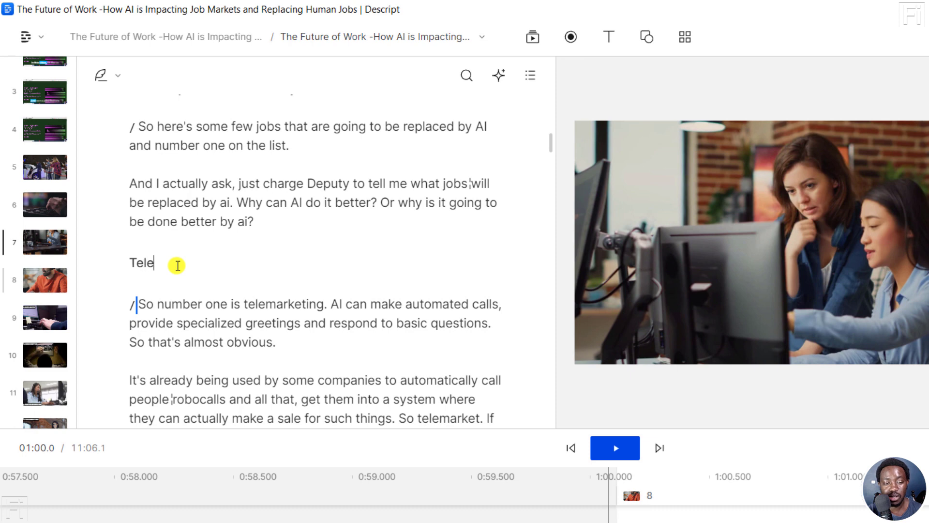
type("marketing")
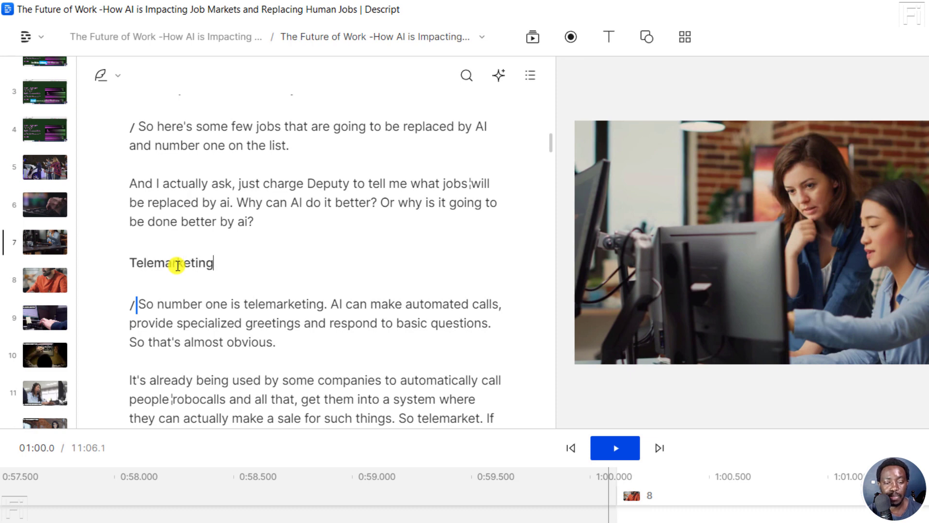
Step: Insert a 'Data Entry' marker above the 'Number two, data entry' paragraph
left_click_drag(550, 148, 552, 157)
left_click(284, 187)
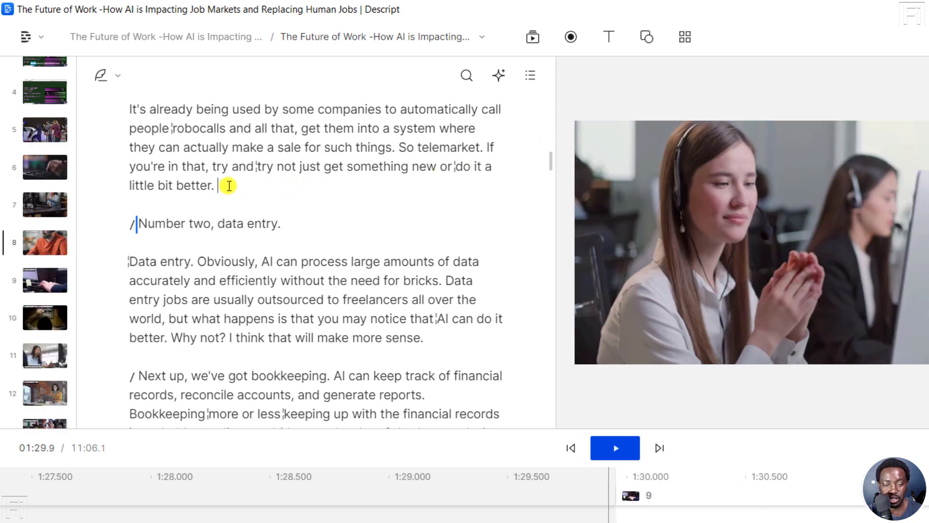
type("m")
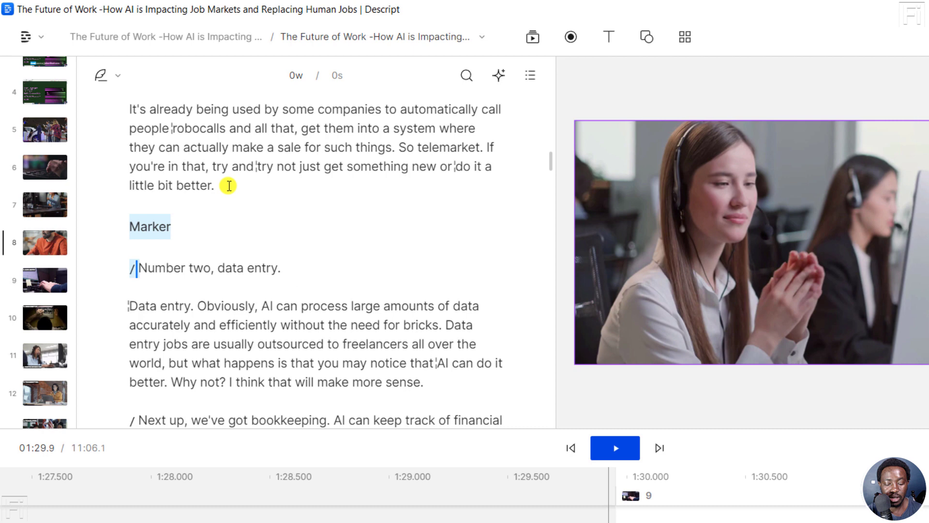
type("Data Entry")
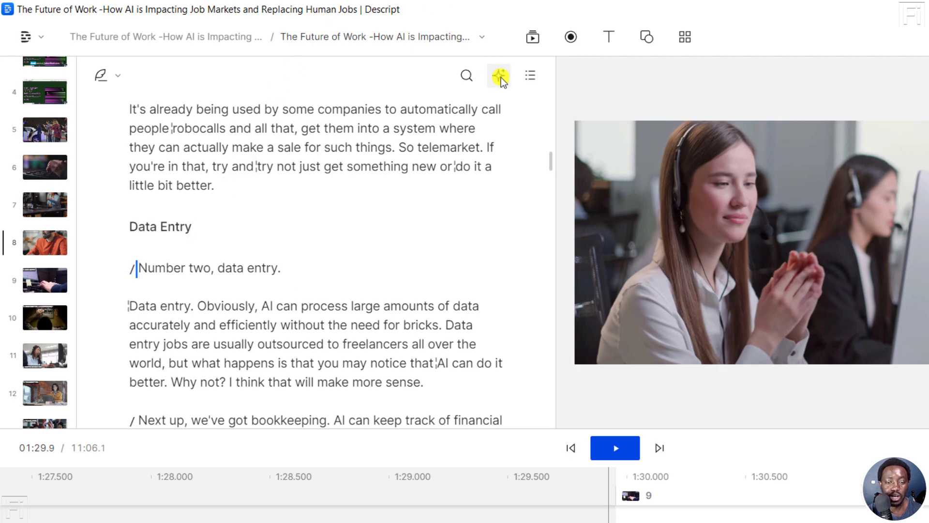
Step: Check the marker list to confirm the three section markers, then close it
left_click(530, 75)
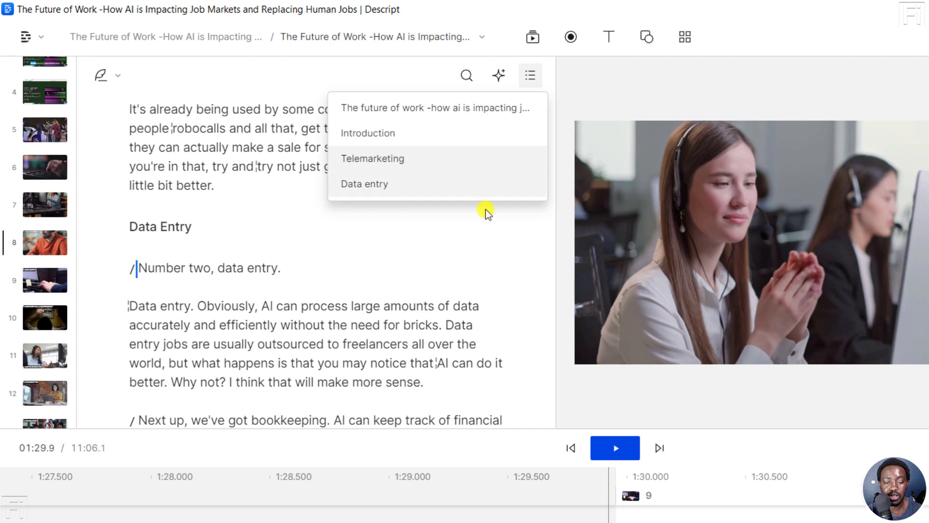
left_click(551, 260)
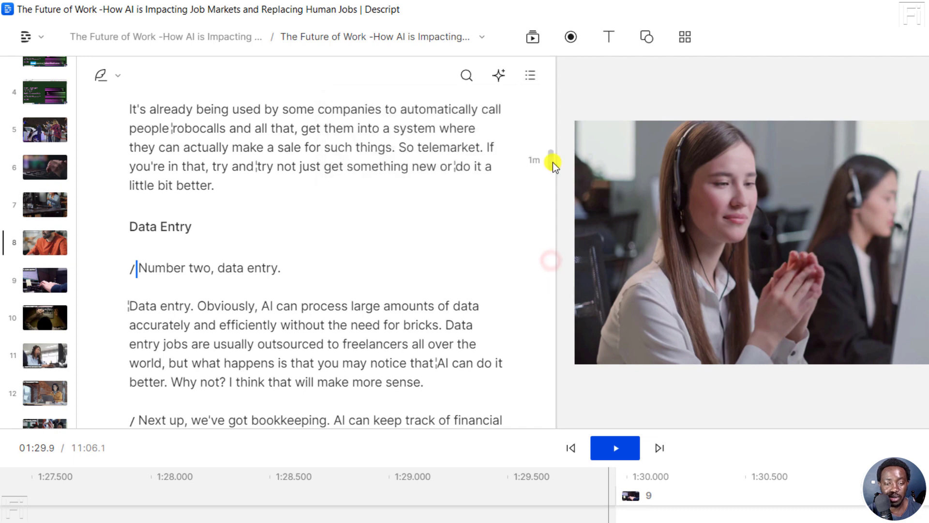
mouse_move(554, 161)
left_mouse_down()
mouse_move(553, 180)
mouse_move(552, 171)
left_mouse_up()
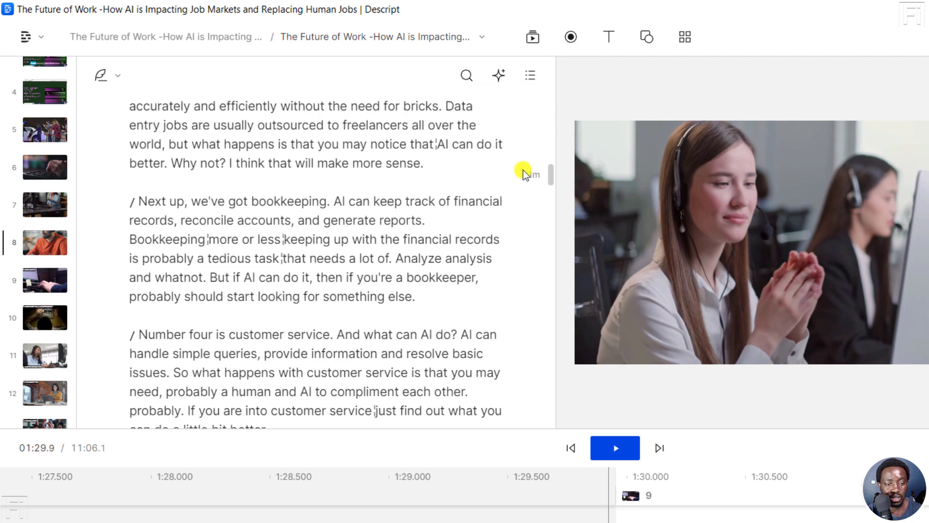
Step: Add 'Bookkeeping' and 'Customer Service' markers above their respective paragraphs
left_click(464, 161)
type("m")
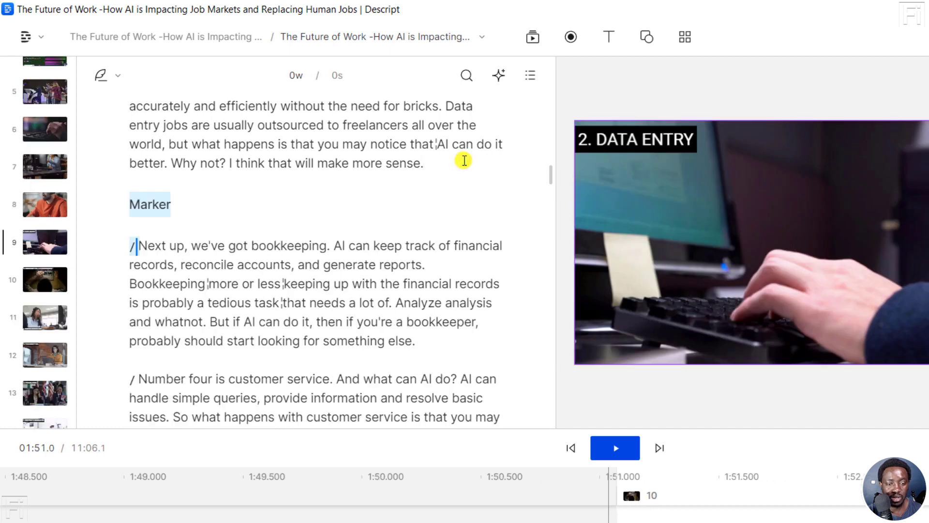
type("Book")
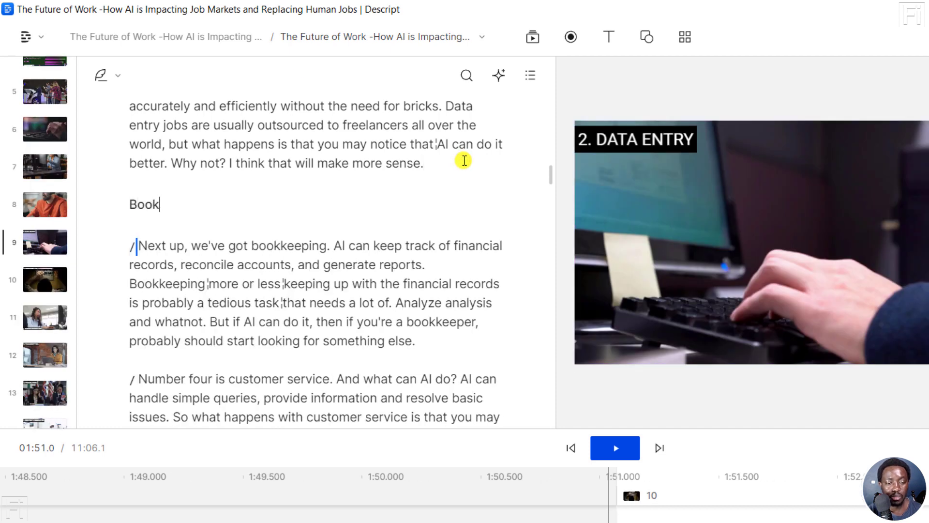
type("keeping")
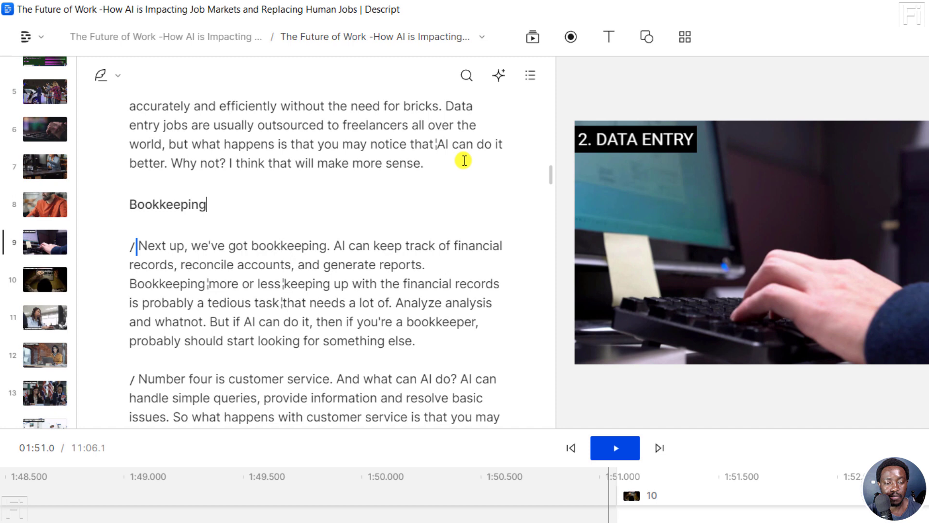
left_click_drag(550, 177, 549, 186)
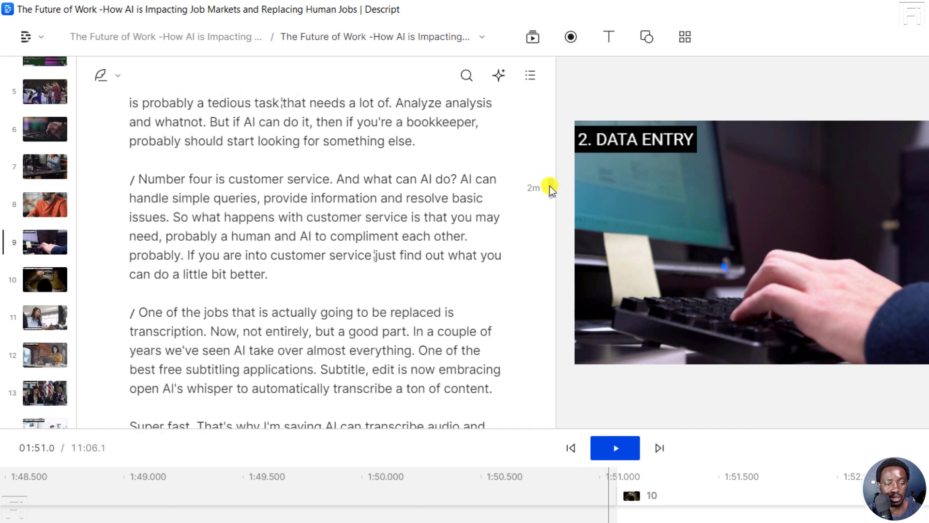
left_click(457, 140)
type("m")
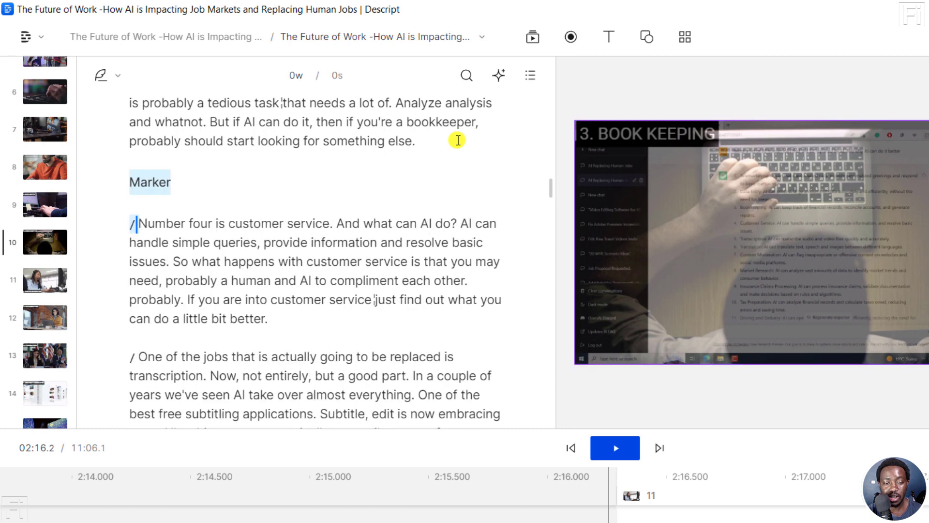
type("Custo")
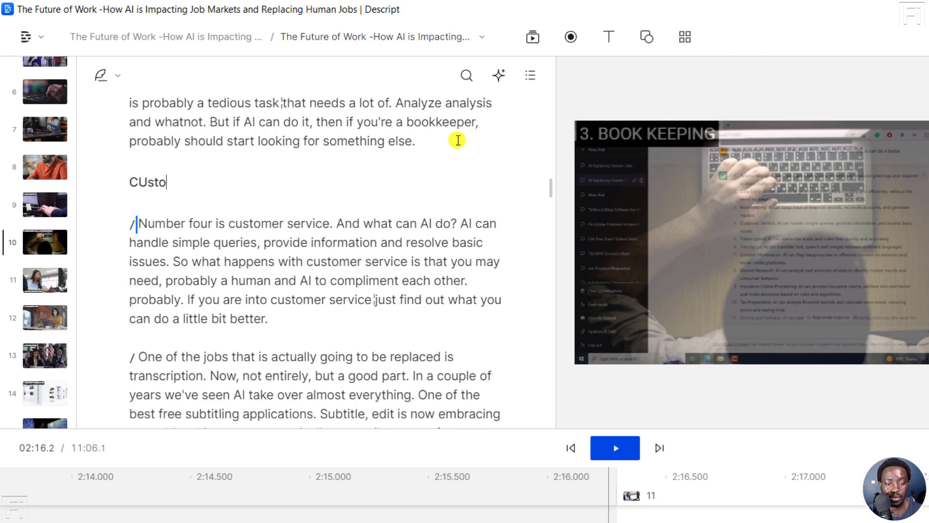
key("BackSpace")
key("BackSpace")
key("BackSpace")
key("BackSpace")
type("ustom")
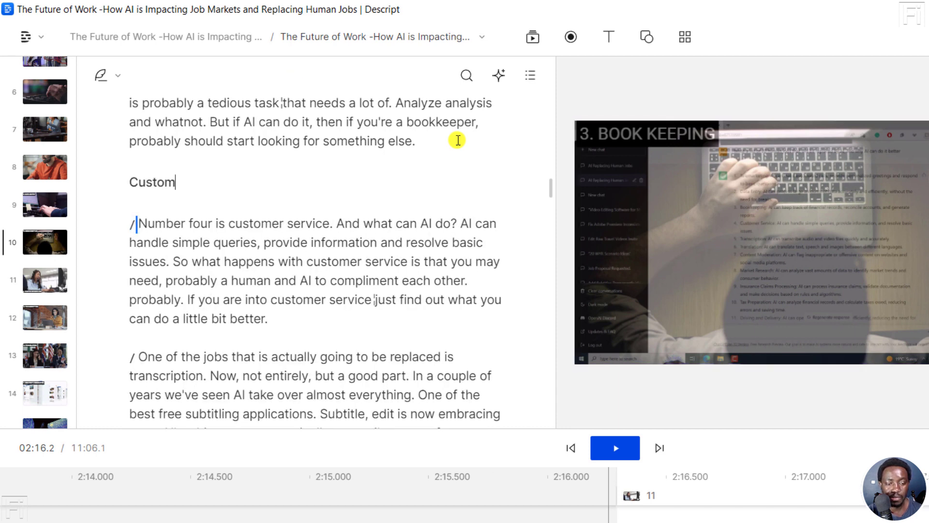
type("er Service")
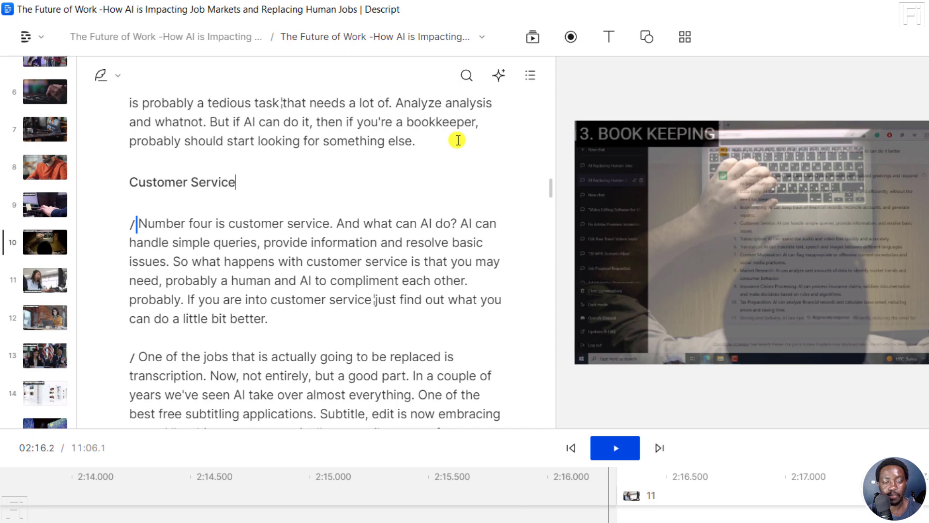
scroll(556, 192, "down", 2)
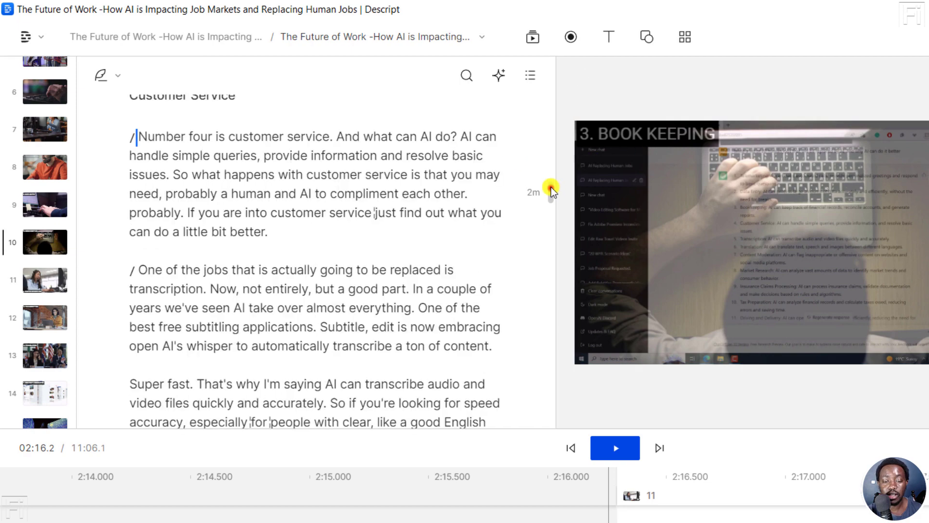
left_click_drag(552, 187, 544, 85)
left_click(529, 76)
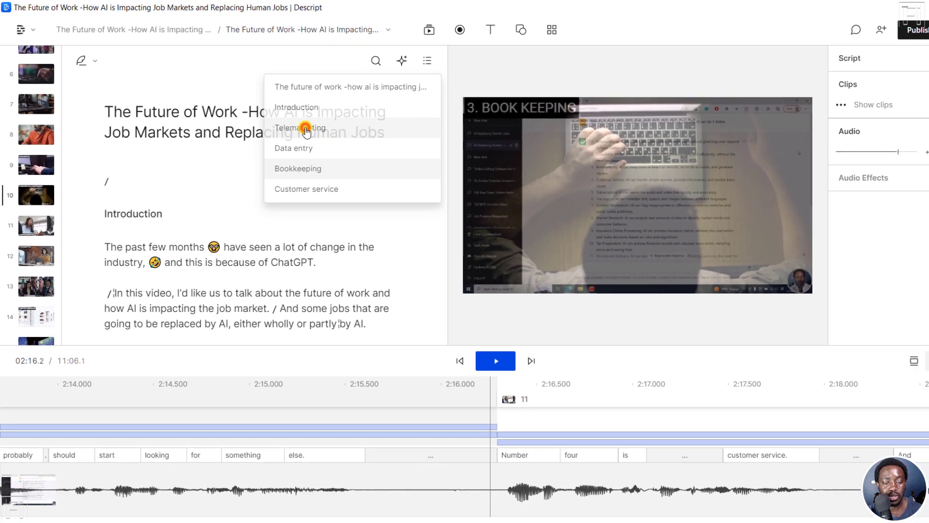
left_click(370, 156)
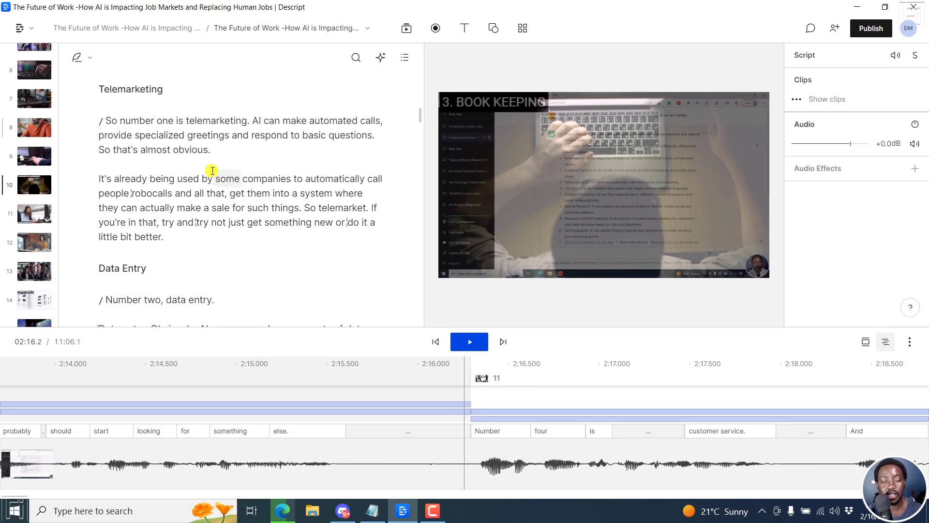
left_click(406, 57)
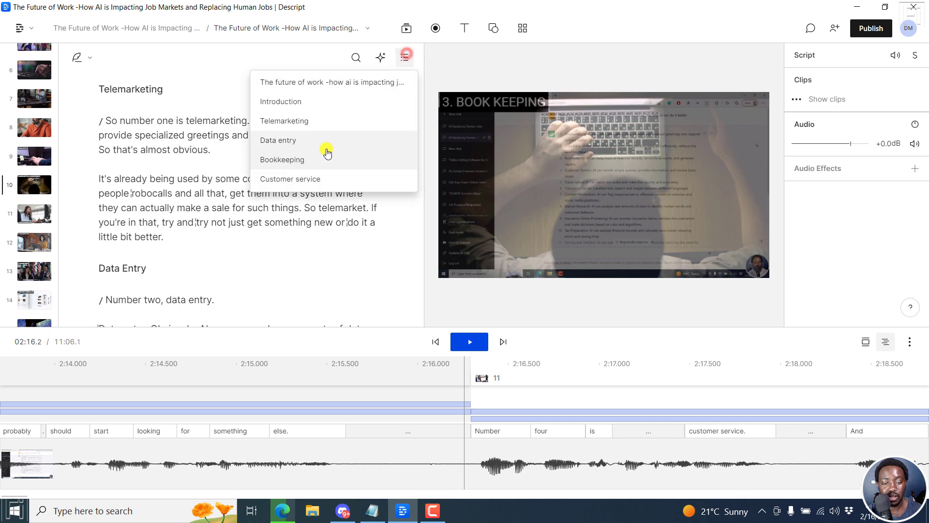
left_click(301, 178)
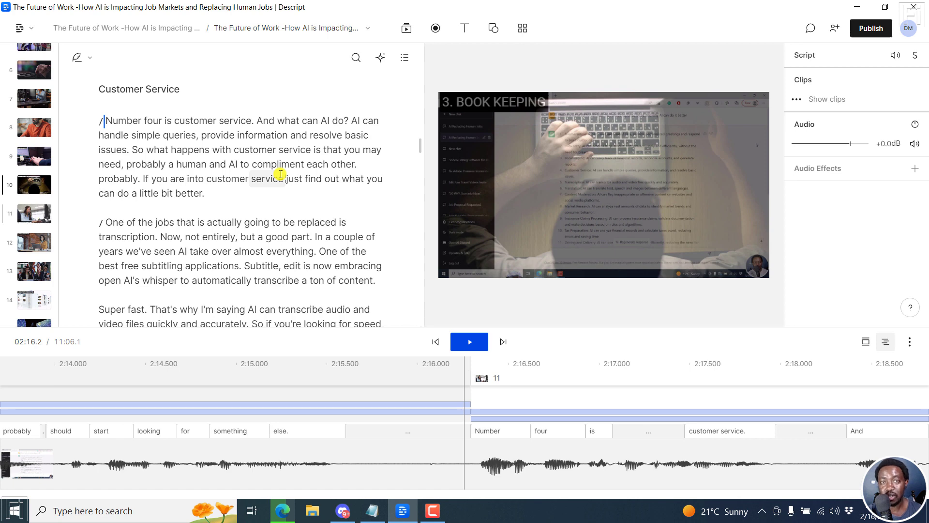
Step: Insert a 'Transcription' marker via quick actions before 'One of the jobs' and jump to it
left_click(99, 123)
left_click(106, 221)
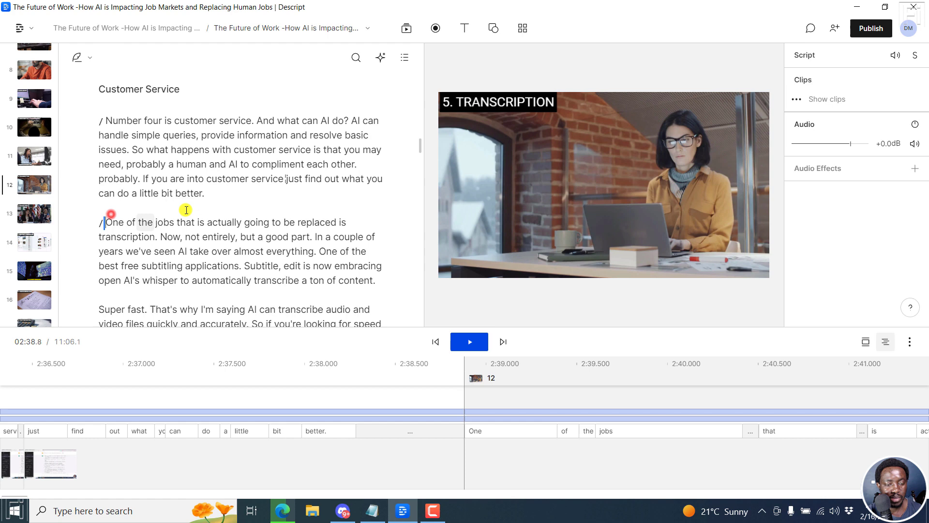
left_click(212, 196)
left_click(86, 194)
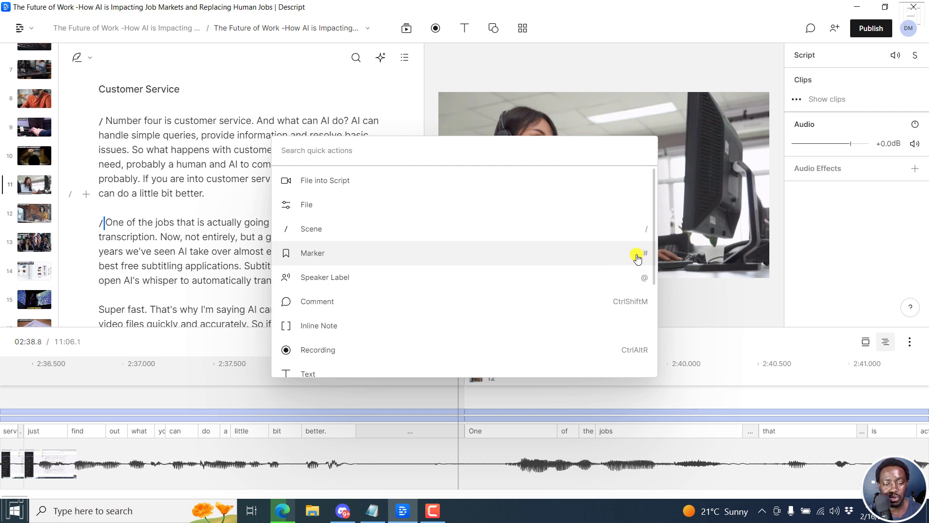
left_click(637, 258)
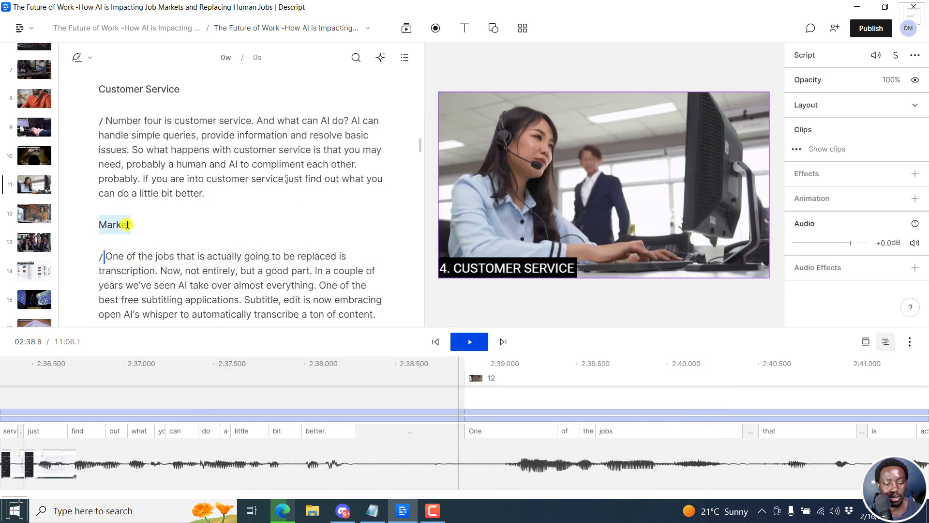
type("Transcrip")
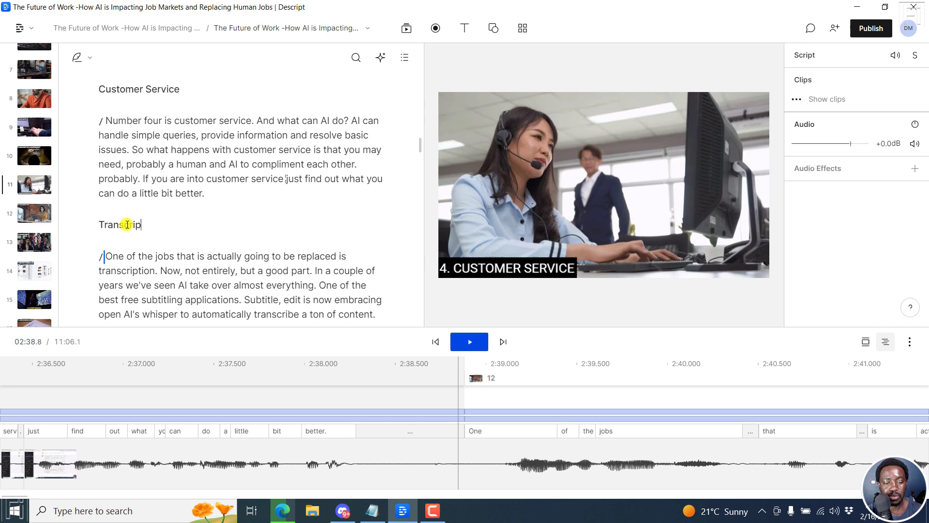
type("tion")
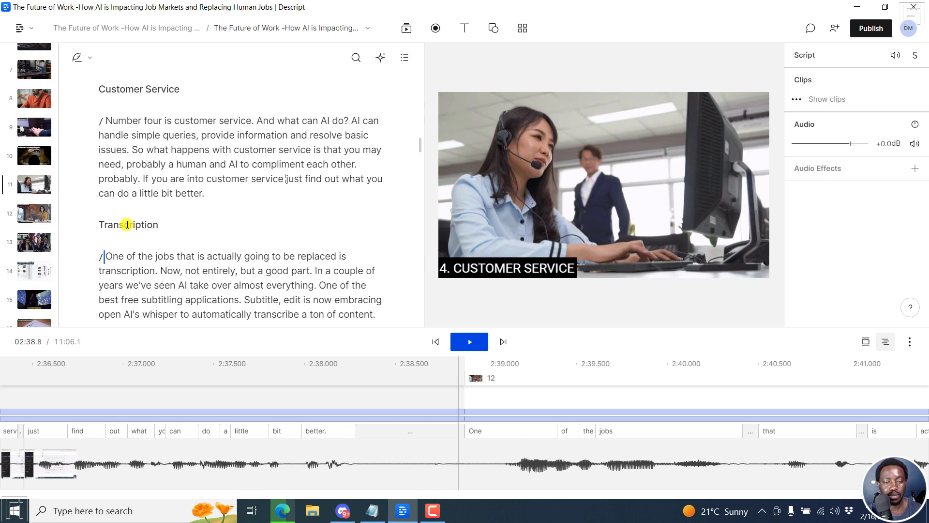
left_click(405, 57)
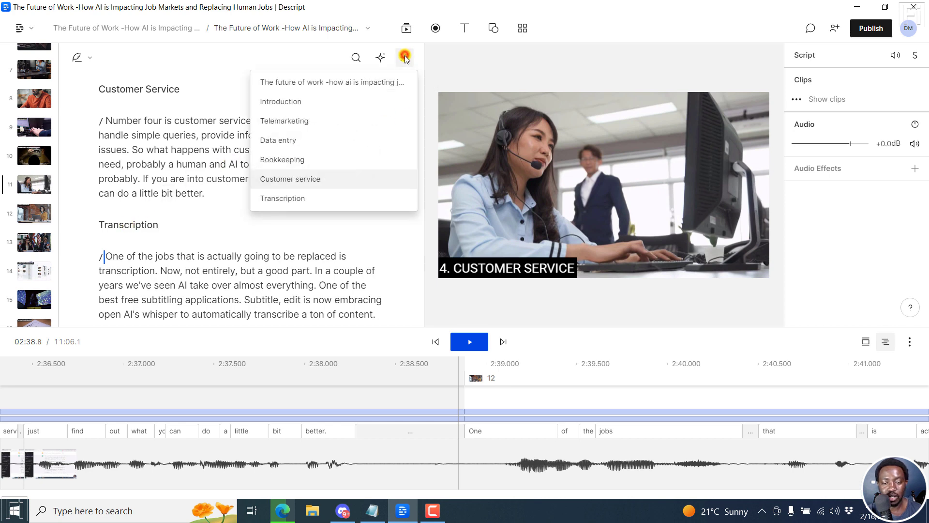
left_click(290, 200)
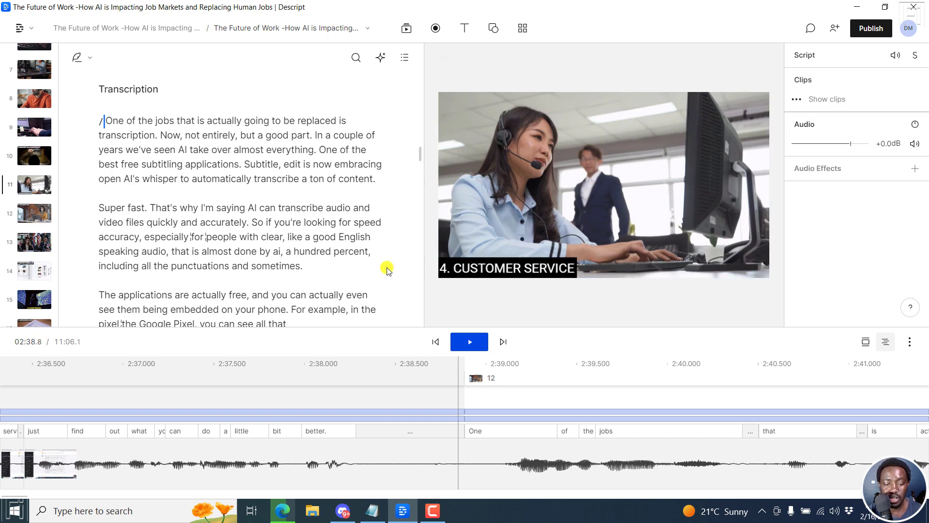
Step: Open Publish and choose YouTube as the destination instead of Web link
left_click(154, 89)
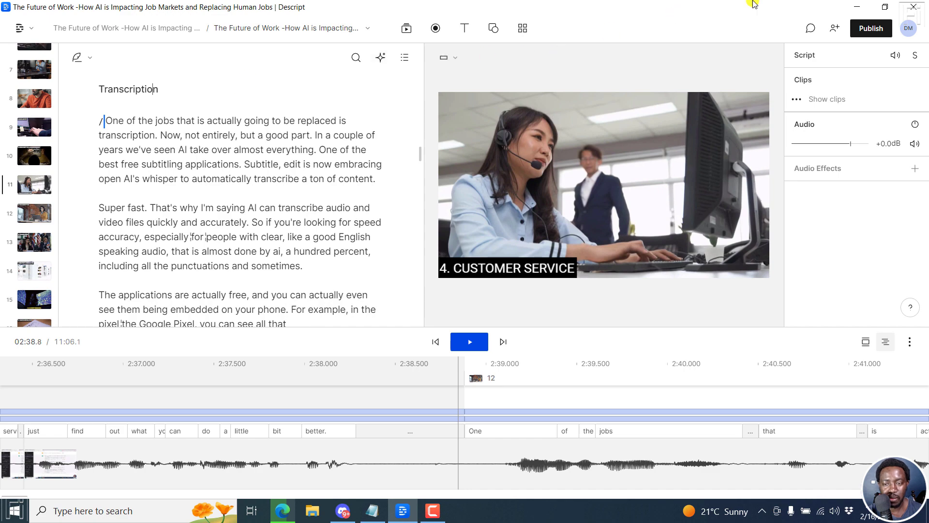
left_click(866, 30)
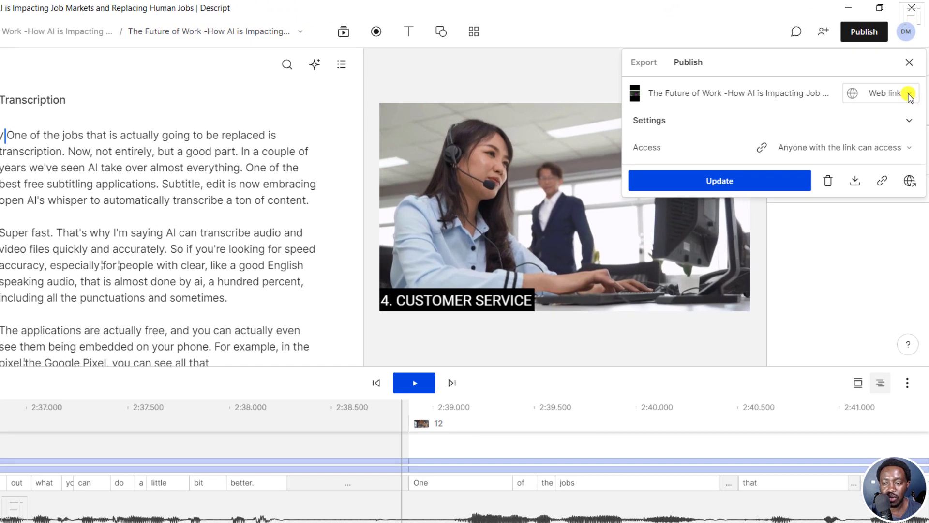
left_click(910, 94)
left_click(819, 146)
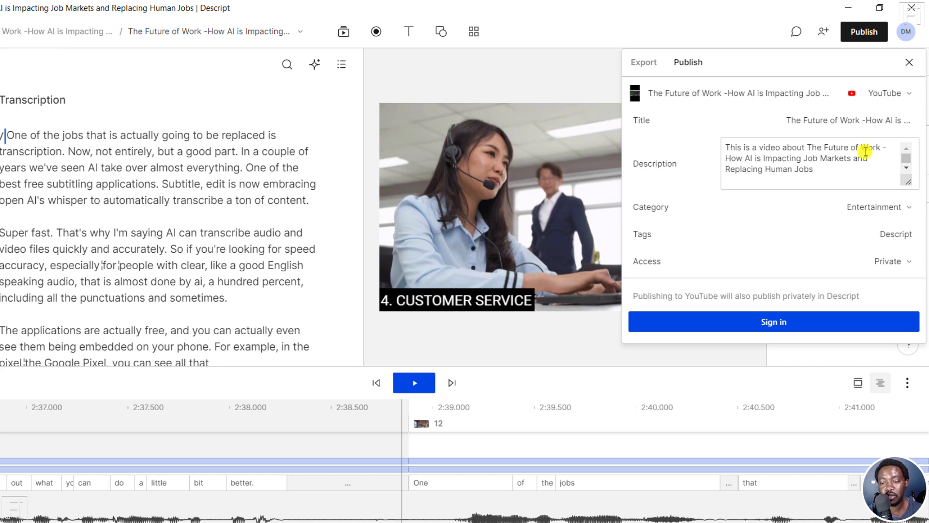
Step: Enlarge the YouTube description box and select its chapter timestamps, 00:00 Introduction through 02:38 Transcription
left_click(908, 182)
key("ctrl+a")
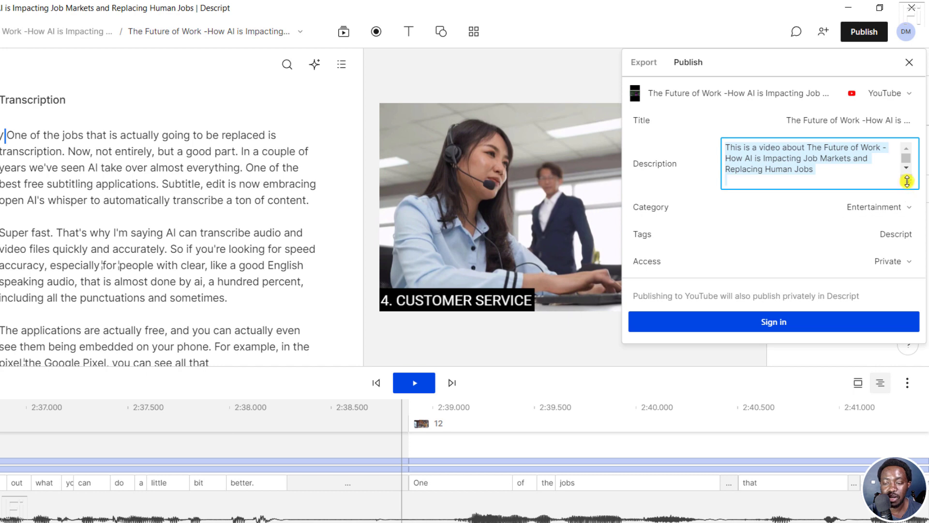
left_click_drag(908, 180, 909, 301)
left_click(843, 253)
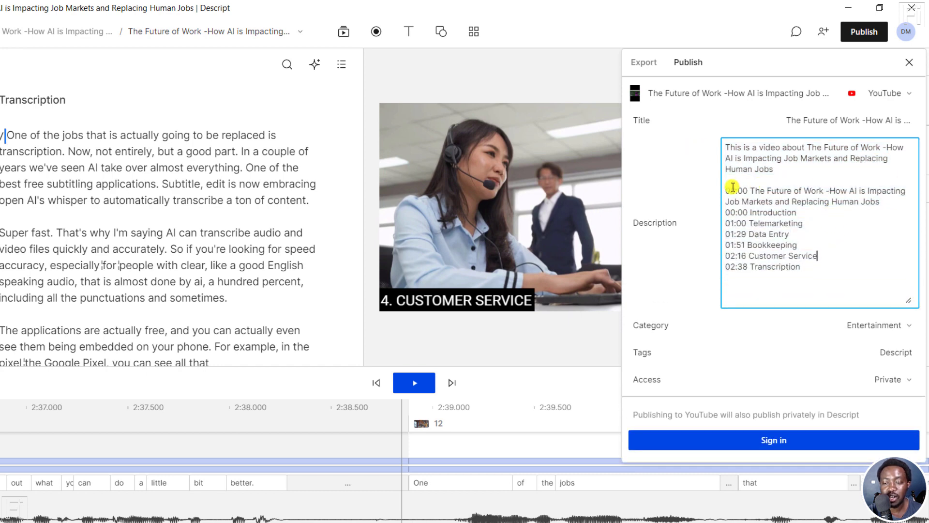
left_click_drag(728, 190, 830, 273)
key("ctrl+c")
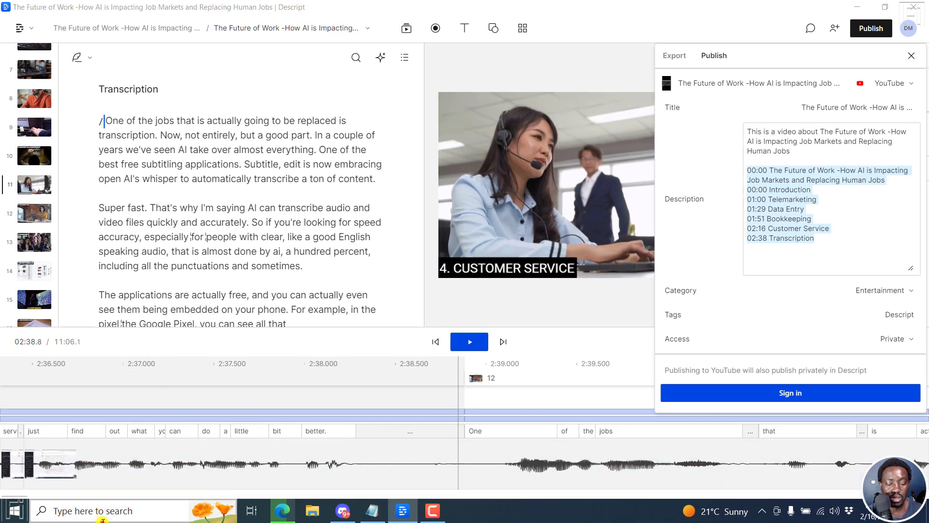
Step: Paste the timestamp list into a new Notepad document and return to Descript
left_click(102, 511)
left_click(449, 195)
key("ctrl+v")
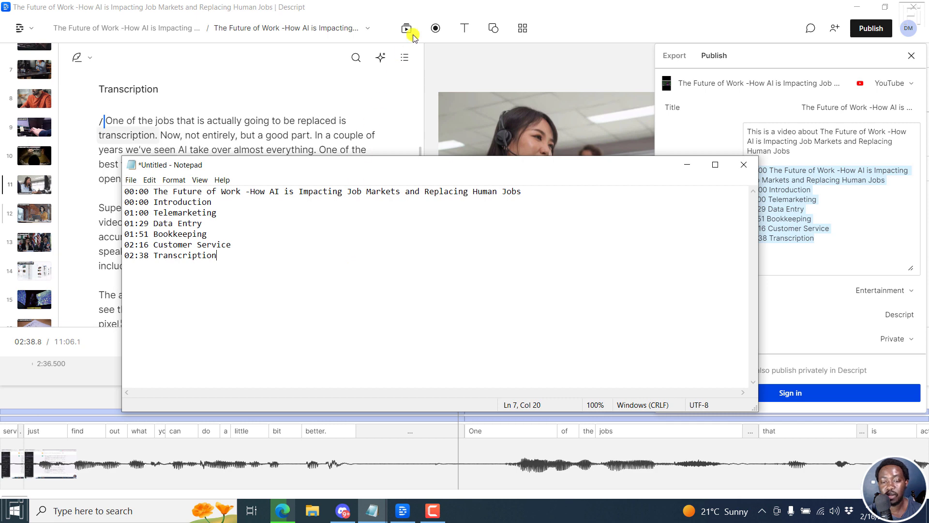
left_click(481, 10)
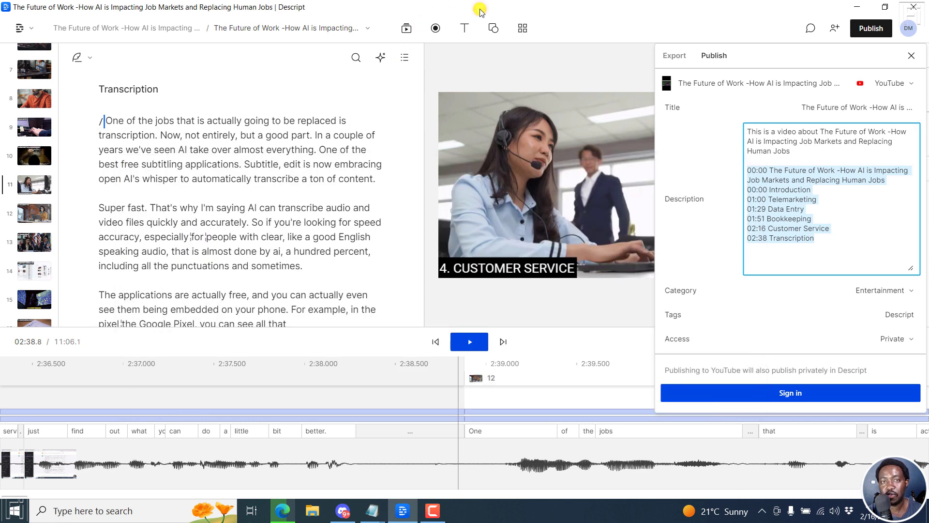
Step: Switch to the Export tab and dismiss the Export/Publish popover
left_click(672, 55)
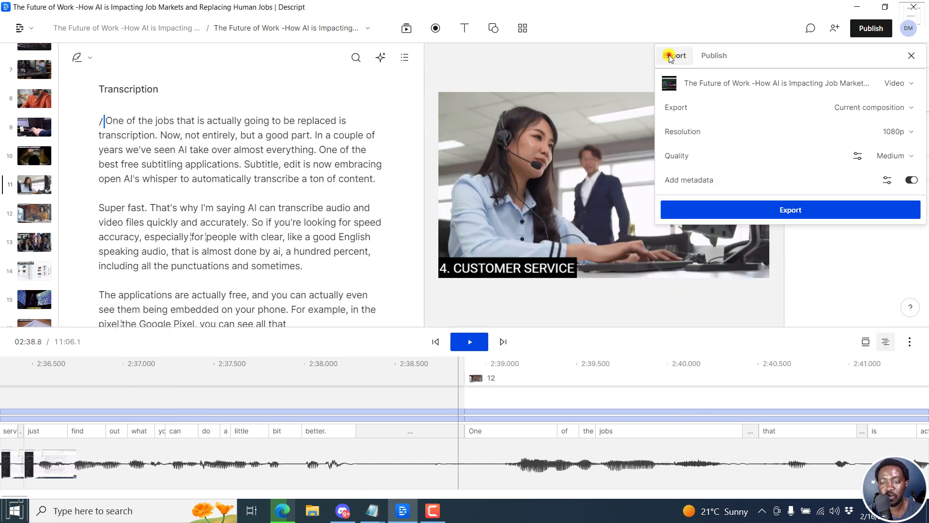
left_click(659, 27)
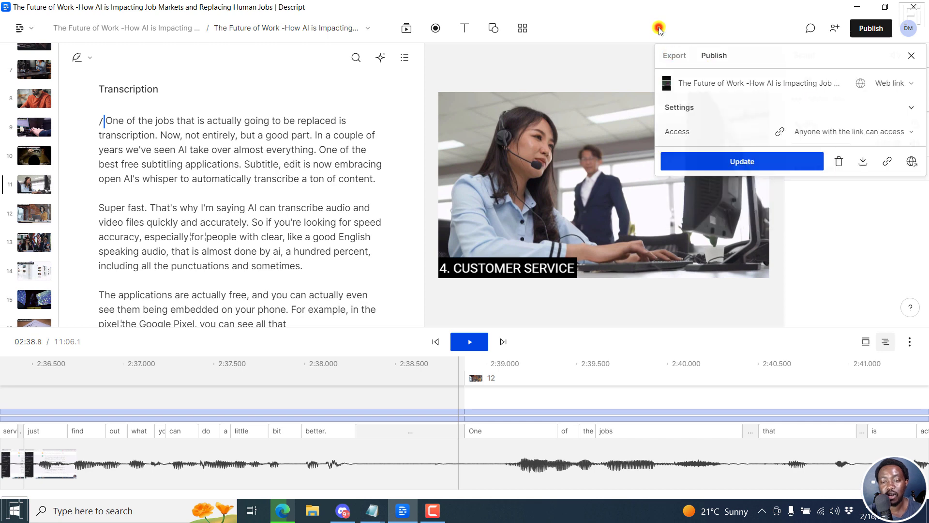